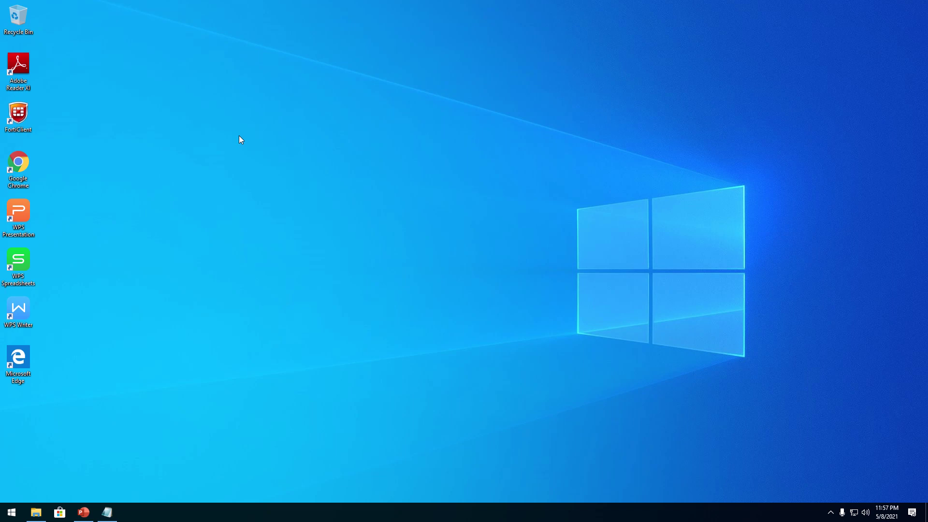
Search Windows for "reg", launch Registry Editor and allow it to run.
key("super")
key("super")
key("super")
key("super")
key("super")
key("super")
key("super")
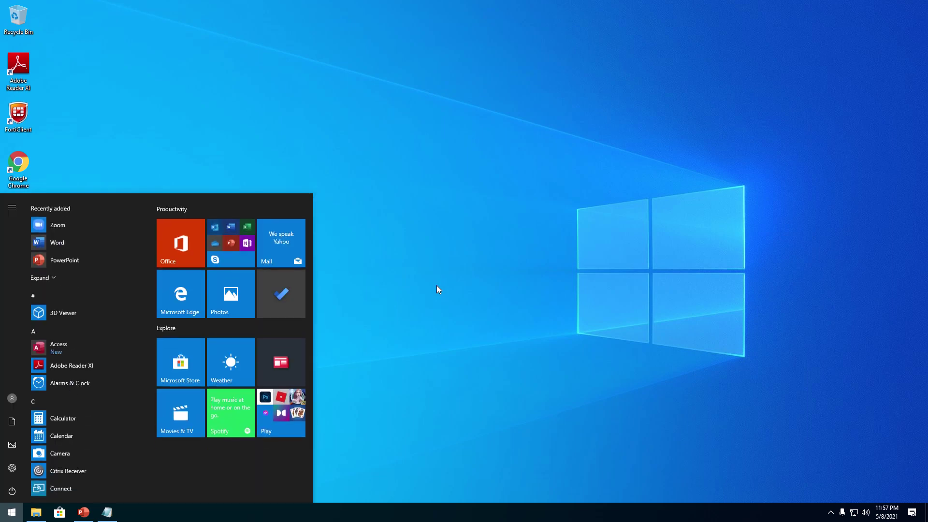
type("reg")
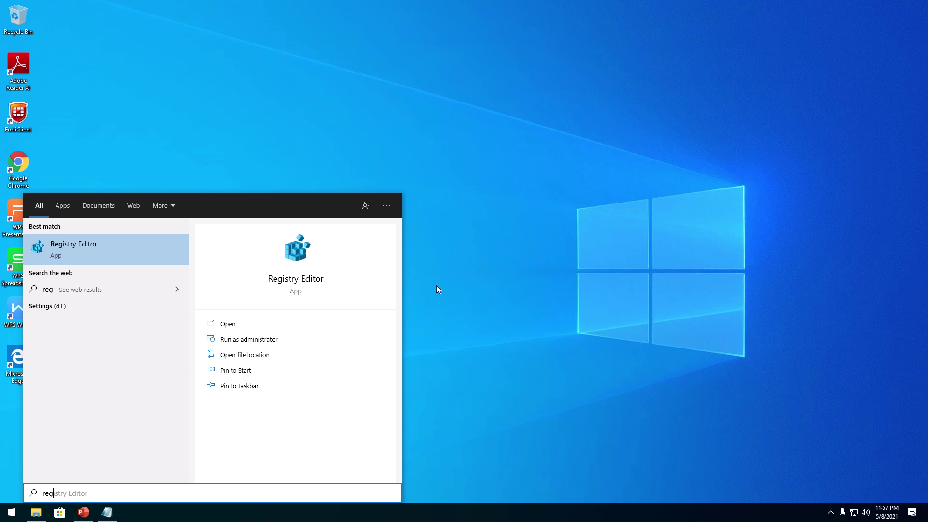
key("Return")
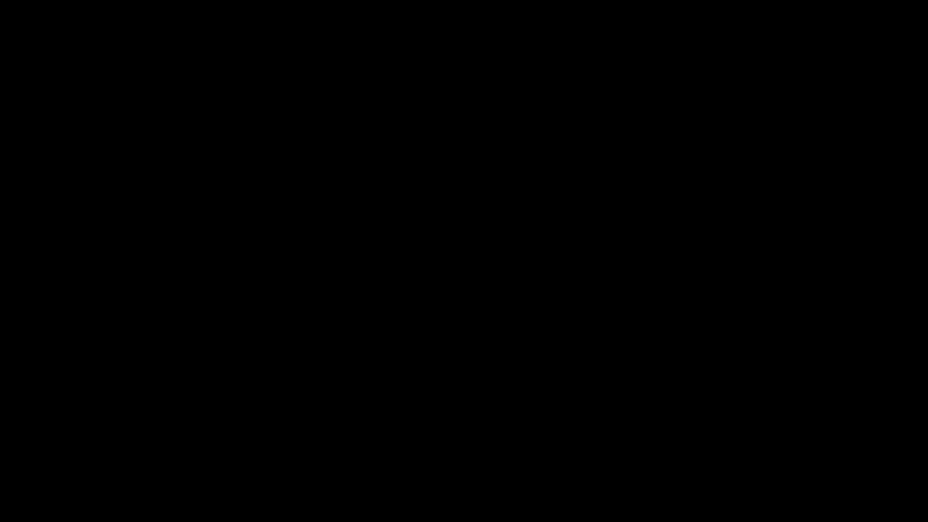
left_click(390, 326)
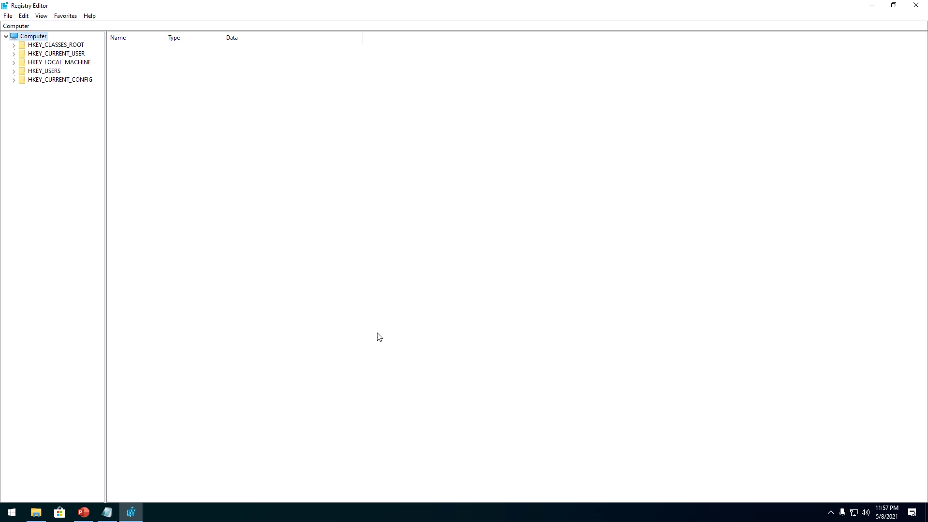
left_click(6, 36)
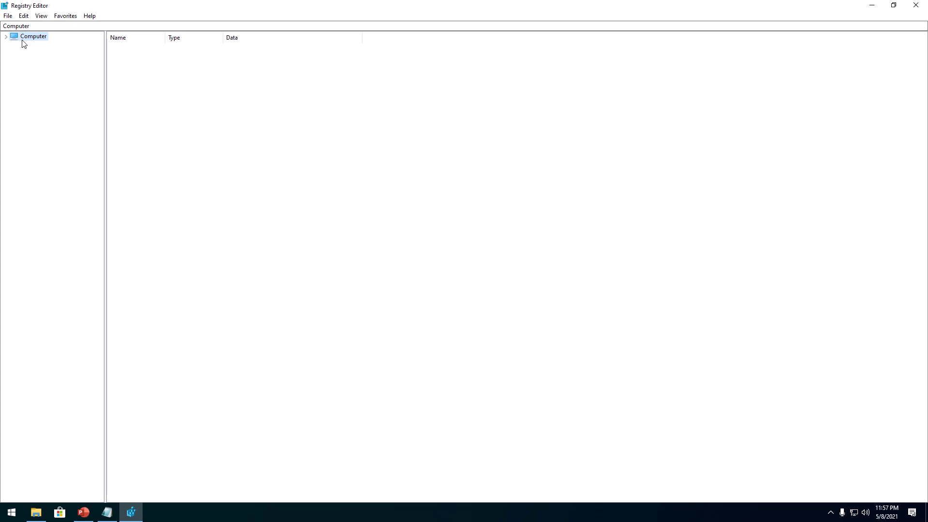
double_click(22, 41)
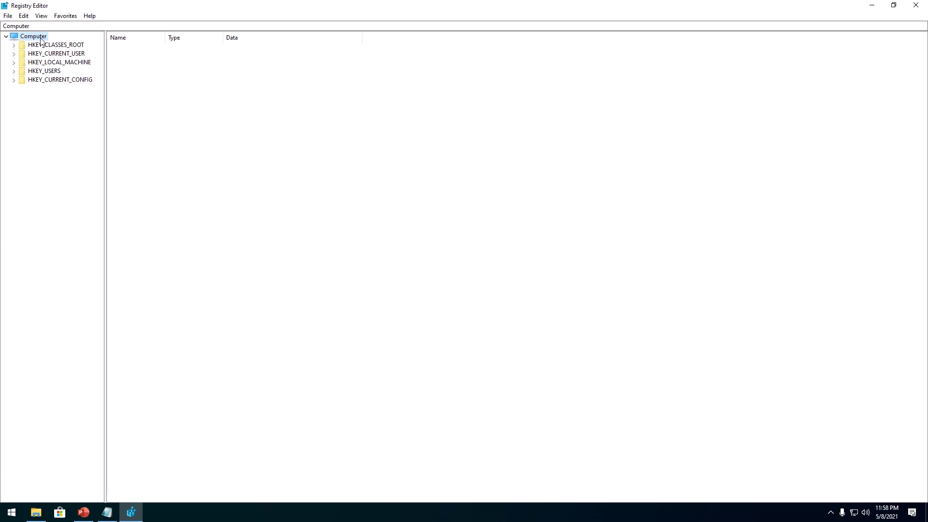
left_click(42, 64)
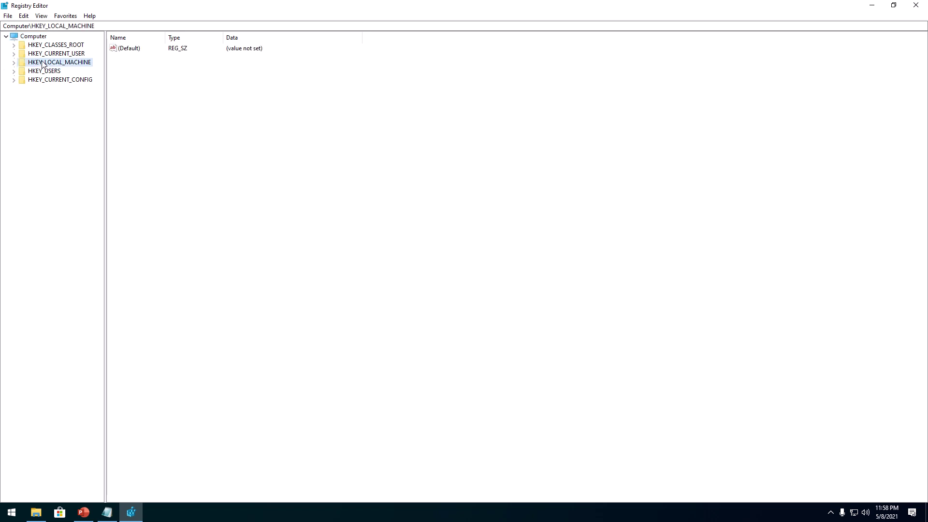
double_click(42, 63)
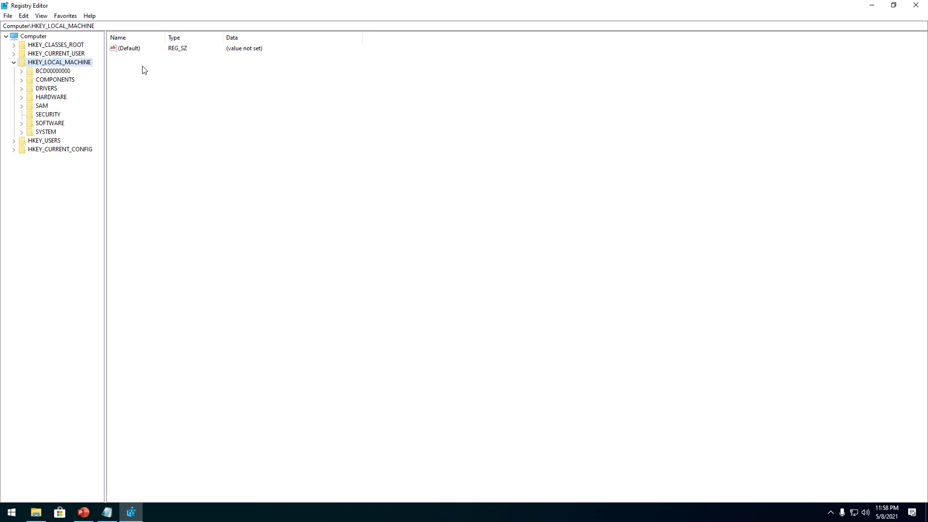
left_click(25, 37)
double_click(11, 37)
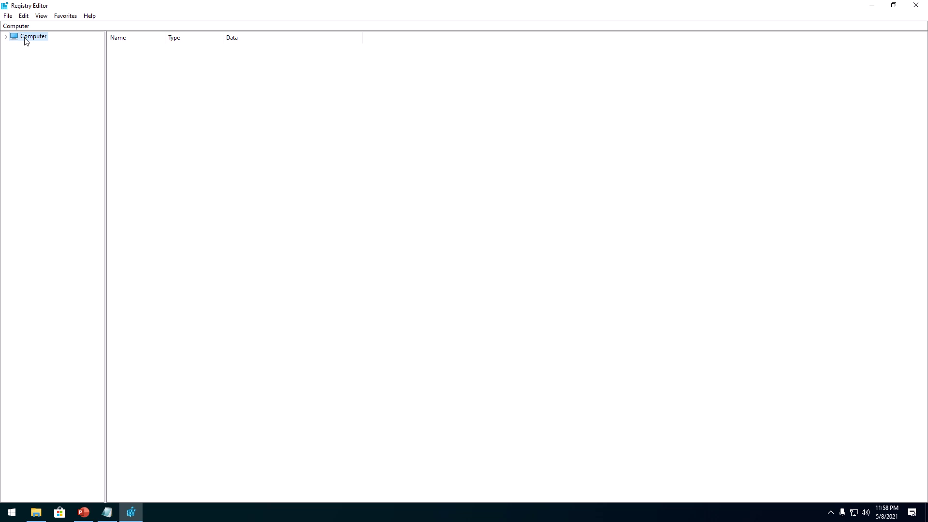
Expand the registry tree from Computer down to HKEY_LOCAL_MACHINE\SYSTEM\ControlSet001\Services.
double_click(25, 39)
double_click(26, 65)
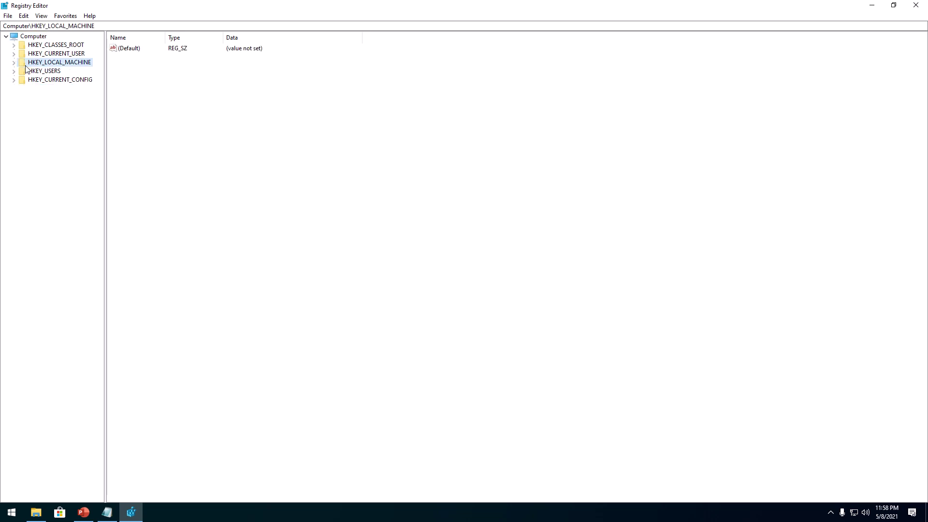
double_click(55, 64)
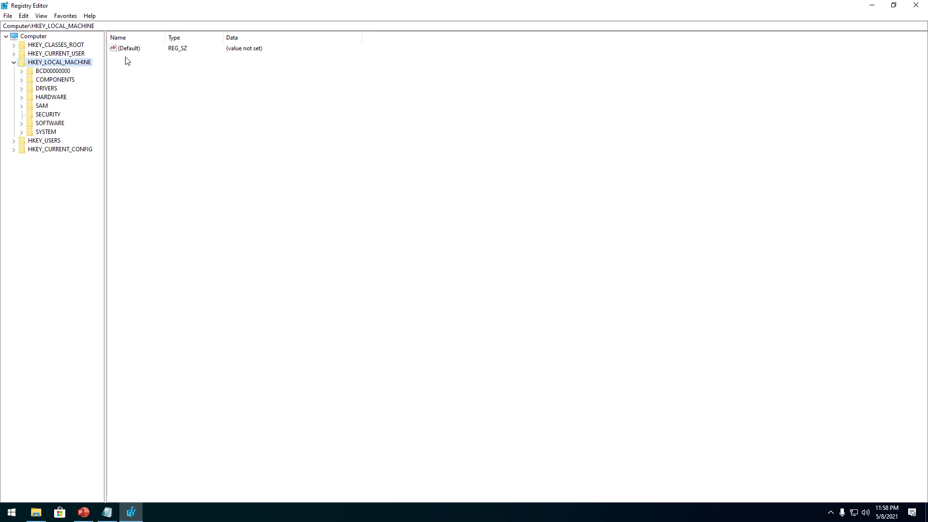
double_click(42, 133)
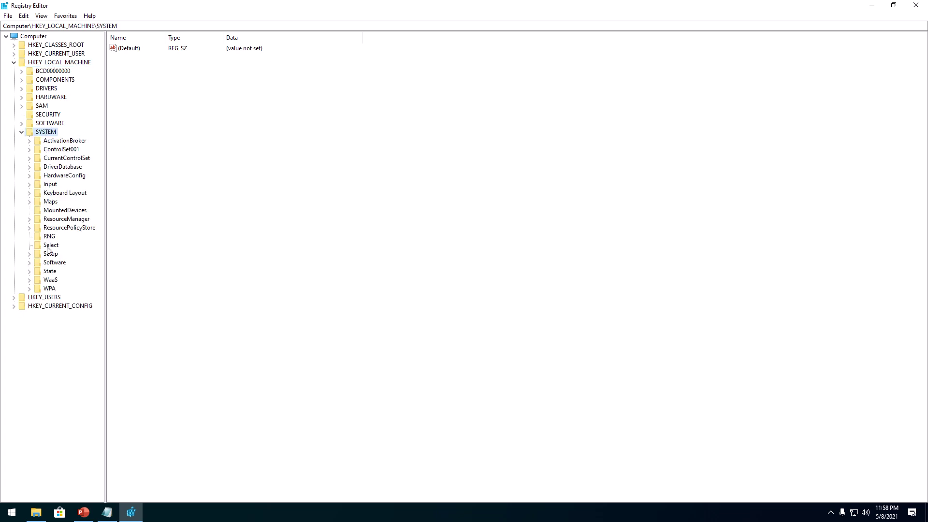
double_click(57, 151)
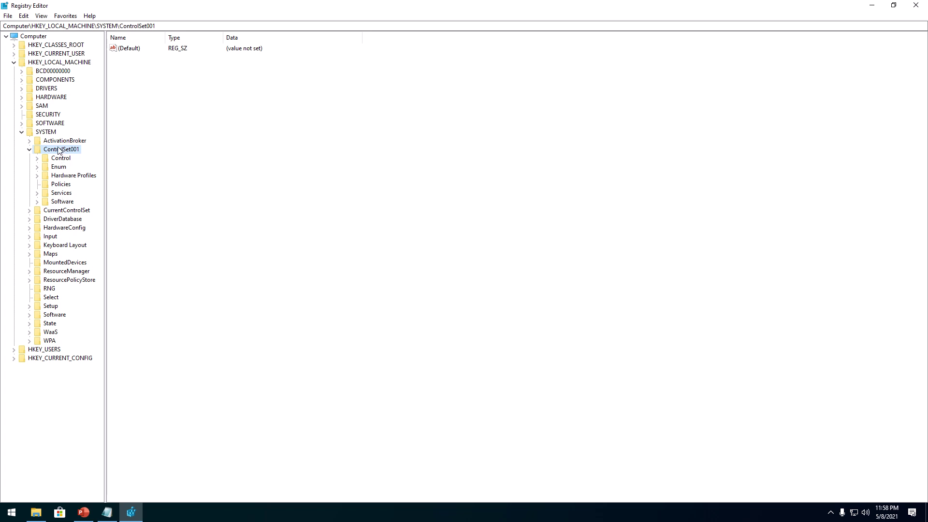
double_click(60, 193)
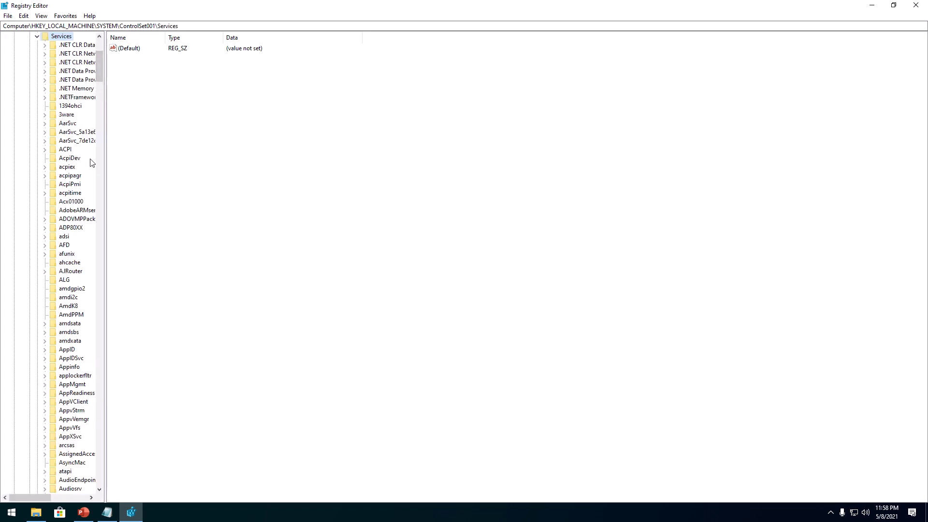
Locate the cdrom key just below cdfs under Services and expand it.
type("cdfs")
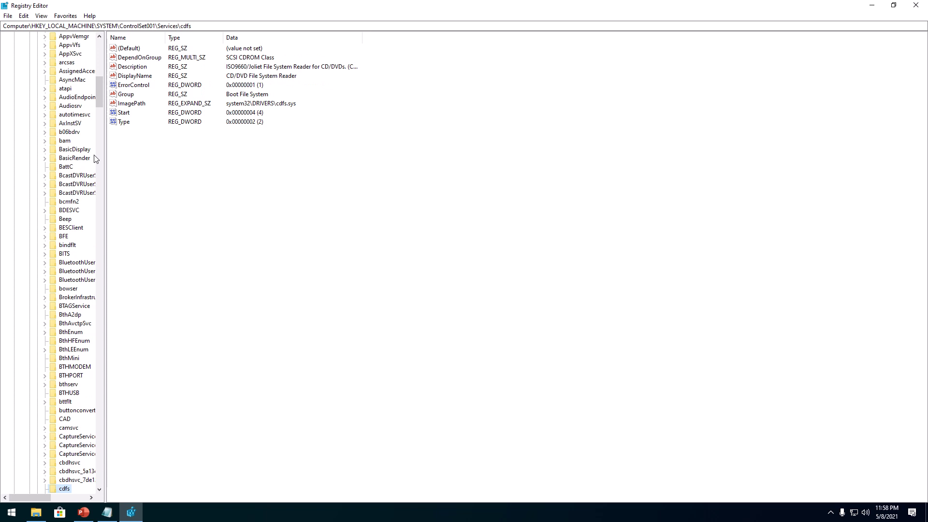
scroll(78, 282, "down", 5)
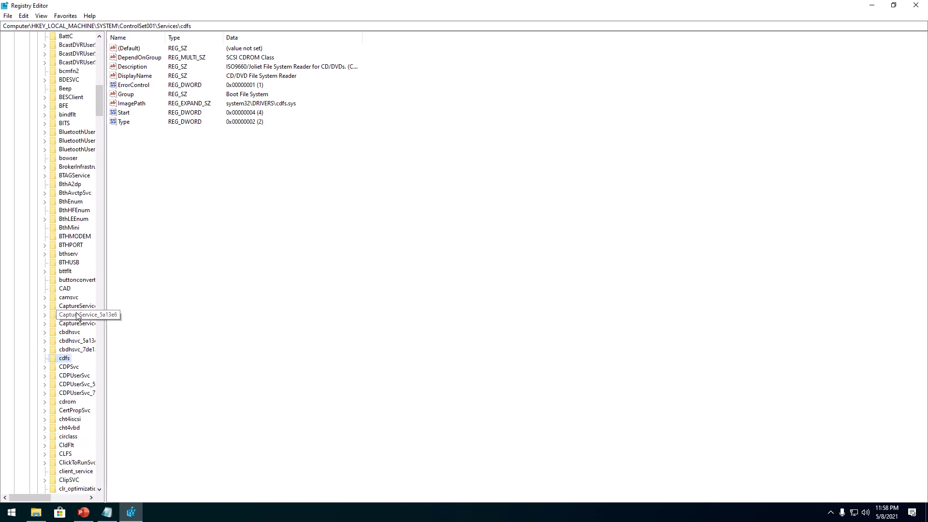
left_click(69, 404)
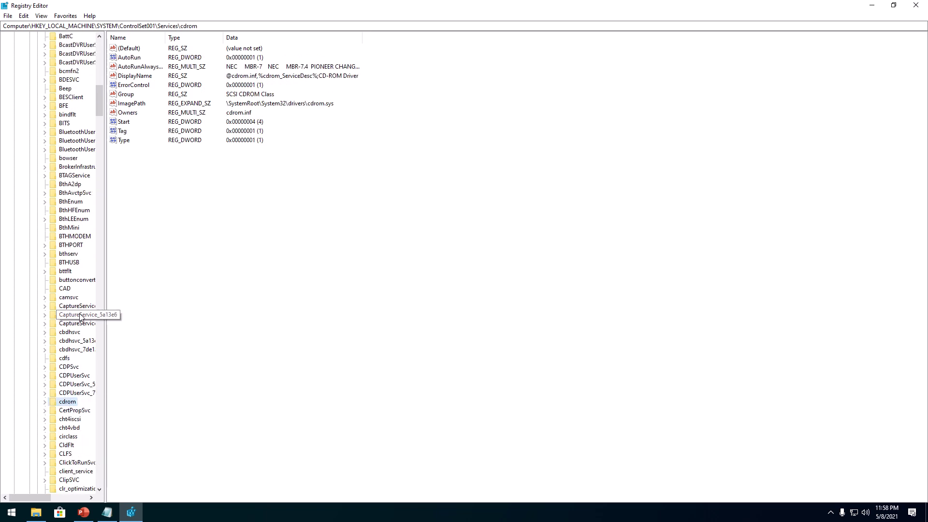
key("Up")
key("Up")
key("Up")
key("Up")
key("Up")
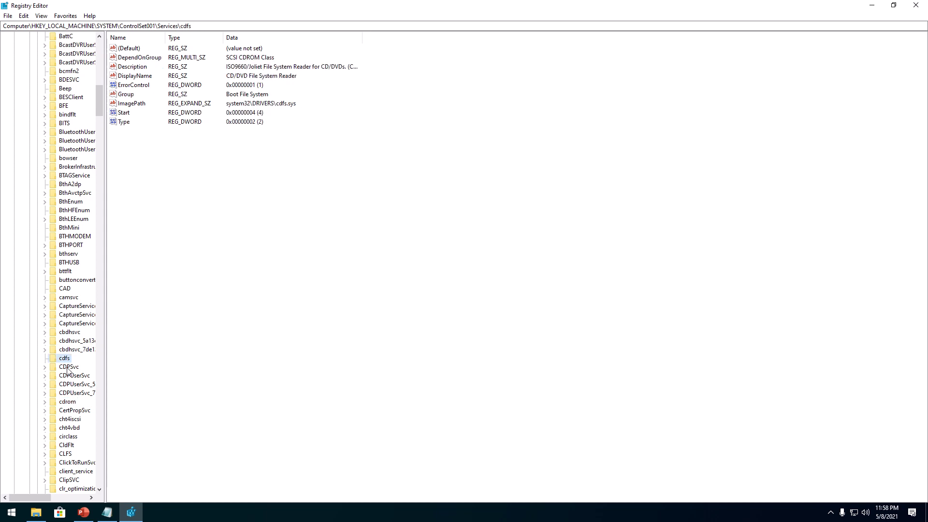
double_click(68, 403)
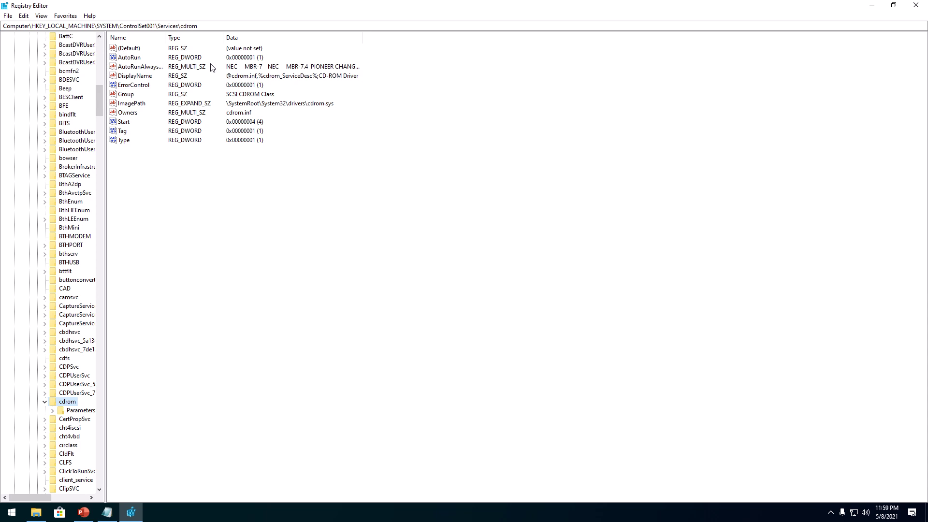
Widen the Name column to fit its contents and set the cdrom key's Start value to 1.
double_click(165, 37)
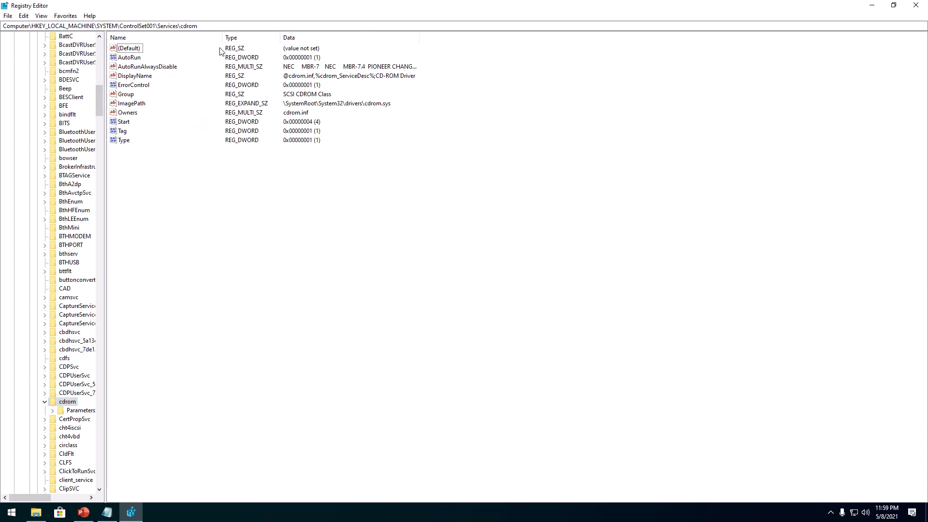
double_click(125, 122)
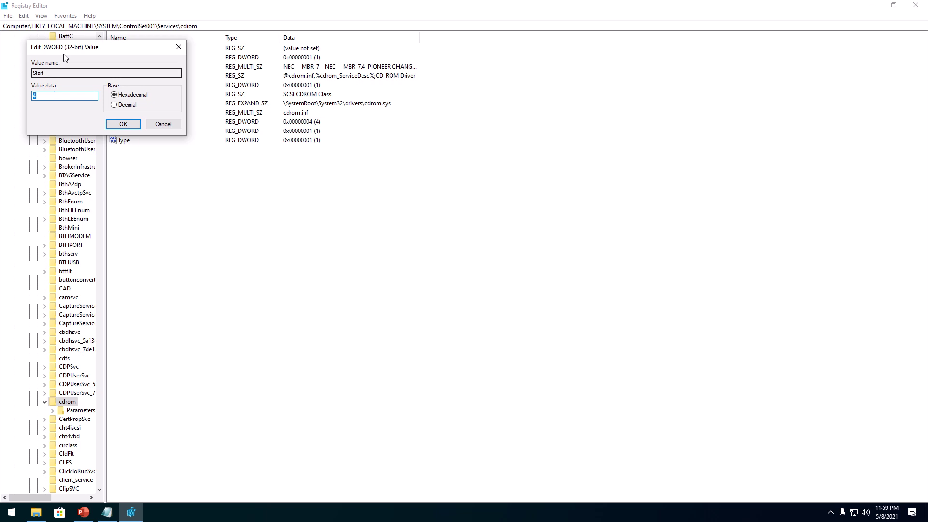
left_click_drag(63, 51, 383, 156)
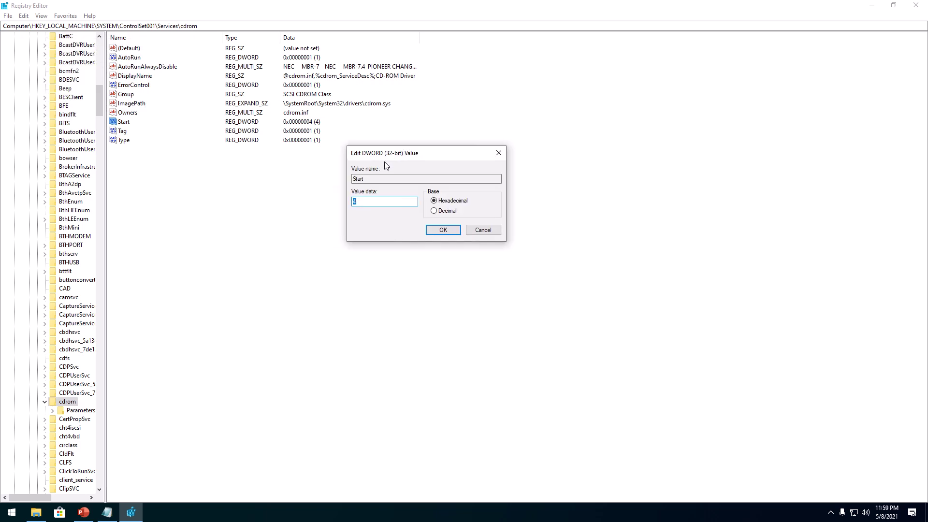
left_click(366, 200)
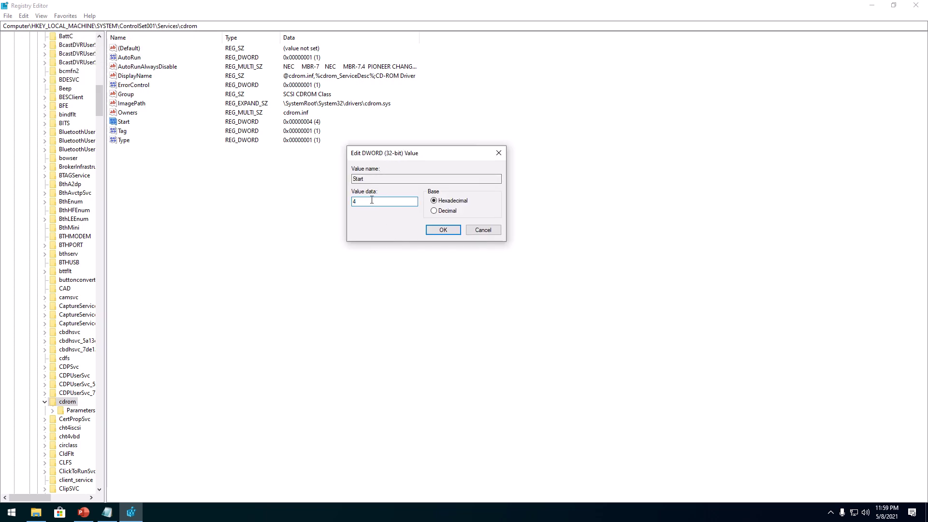
type("1")
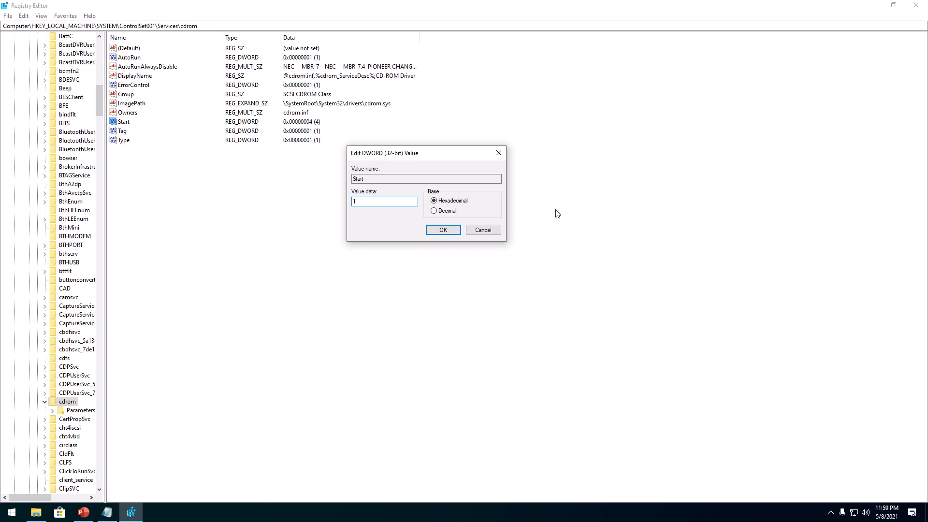
left_click(457, 231)
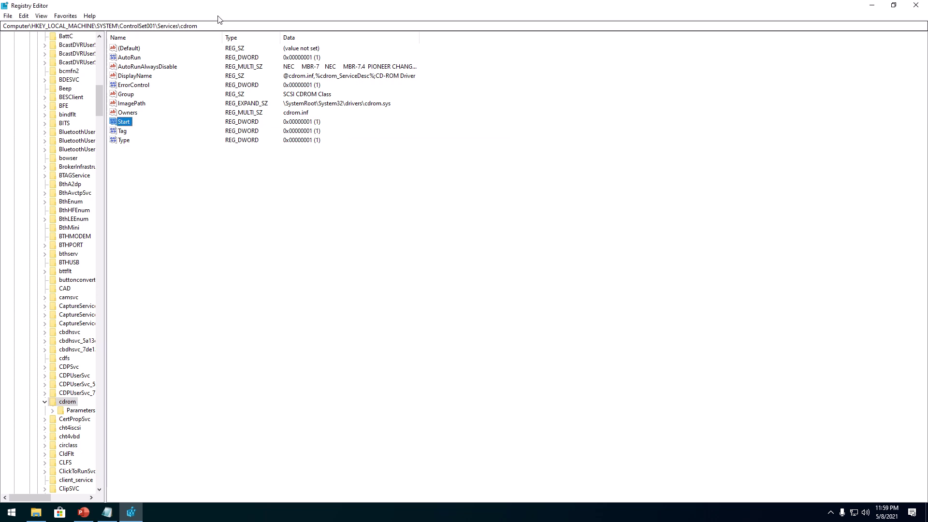
Copy the cdrom key's full registry path and paste it into the blank Notepad document.
left_click(218, 28)
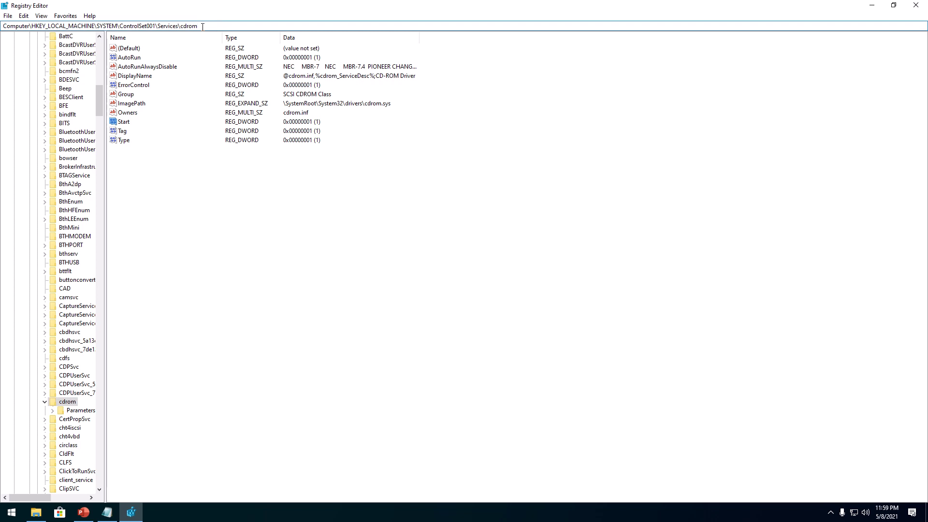
key("ctrl+a")
key("ctrl+c")
left_click(107, 512)
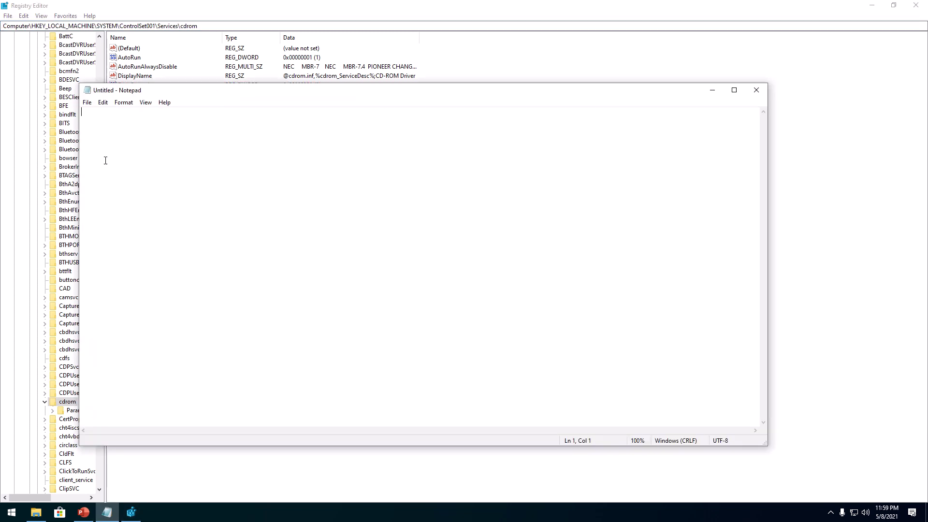
key("ctrl+v")
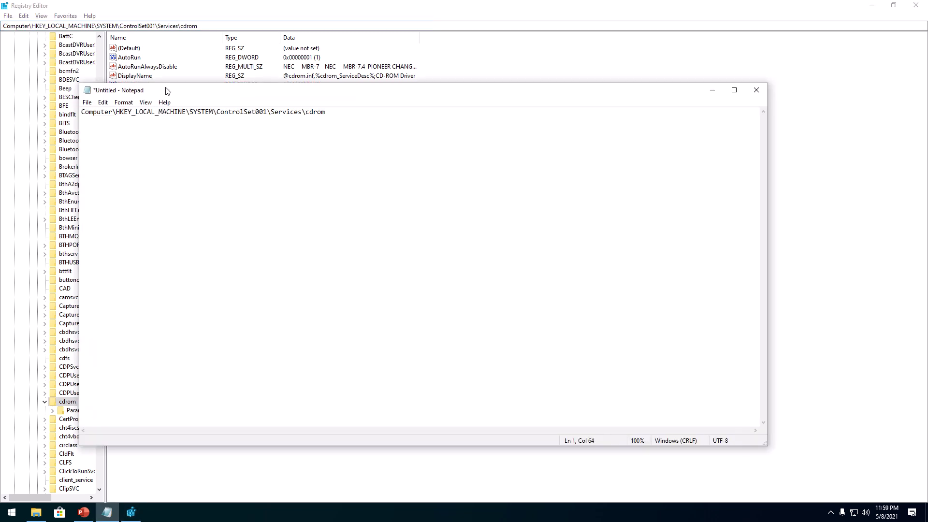
Show the desktop and reopen Registry Editor by searching Windows for "reg", allowing it to run.
left_click(926, 512)
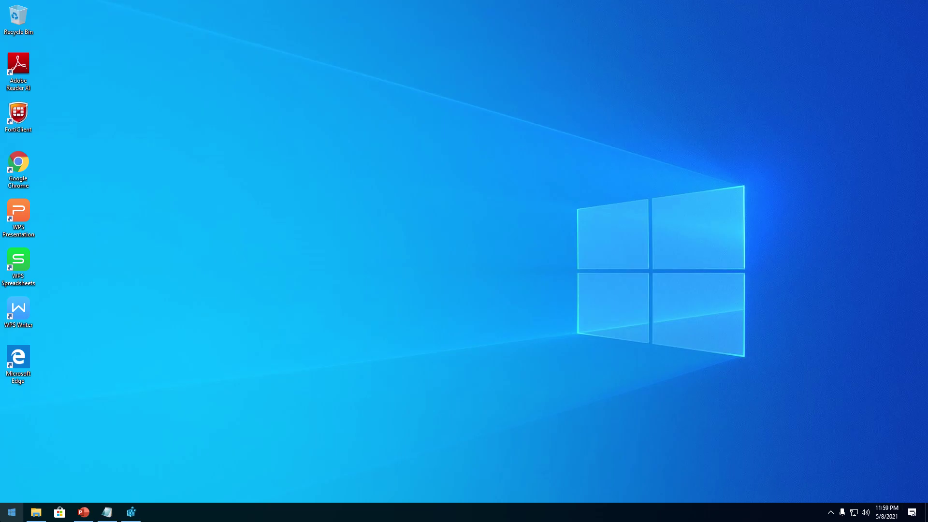
left_click(12, 512)
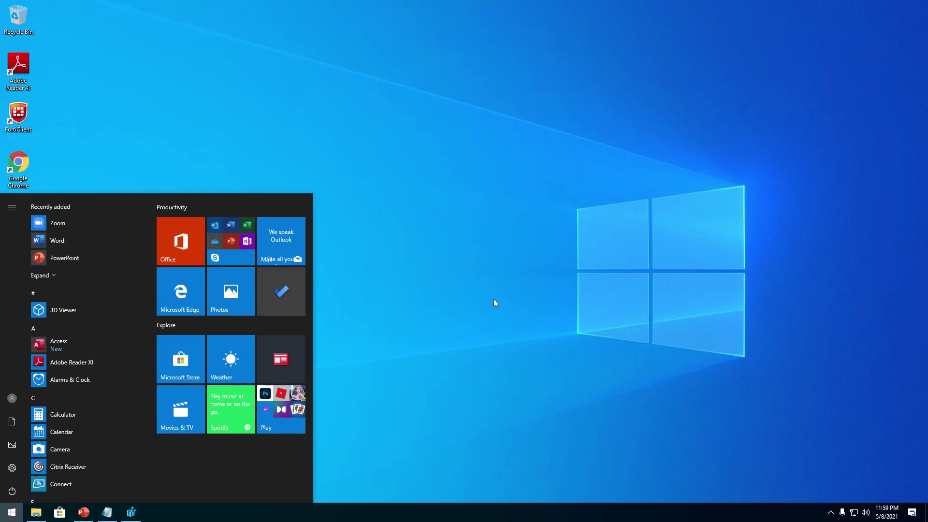
type("reg")
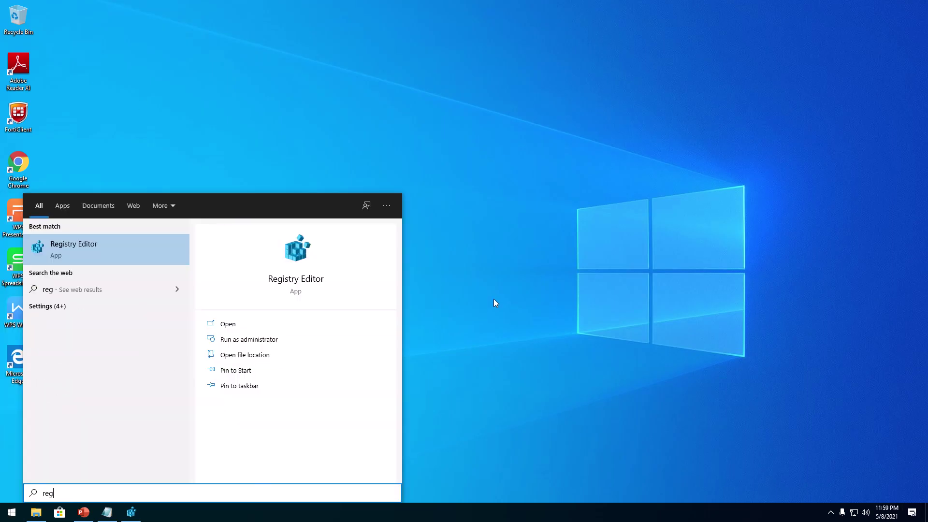
key("Return")
left_click(419, 313)
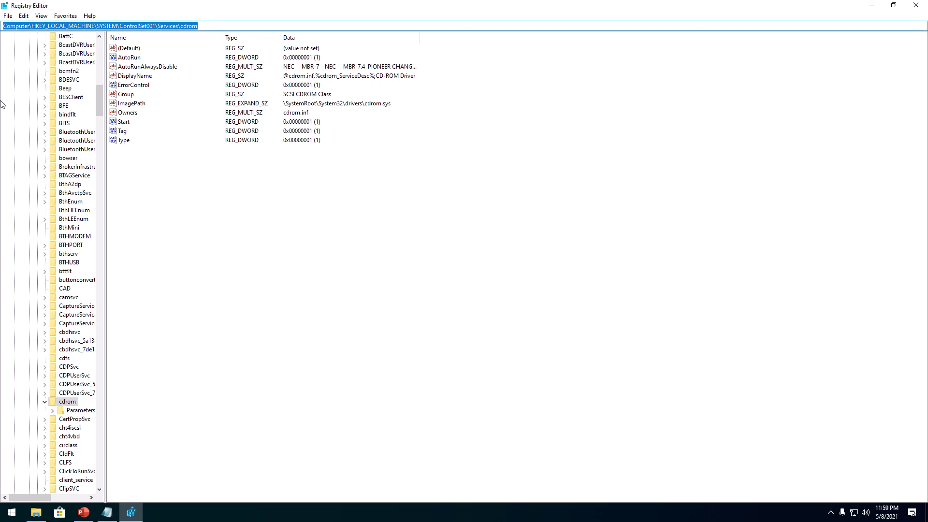
Collapse the Services, ControlSet001 and SYSTEM branches, then collapse and re-expand the Computer root.
scroll(15, 79, "up", 15)
scroll(73, 77, "up", 10)
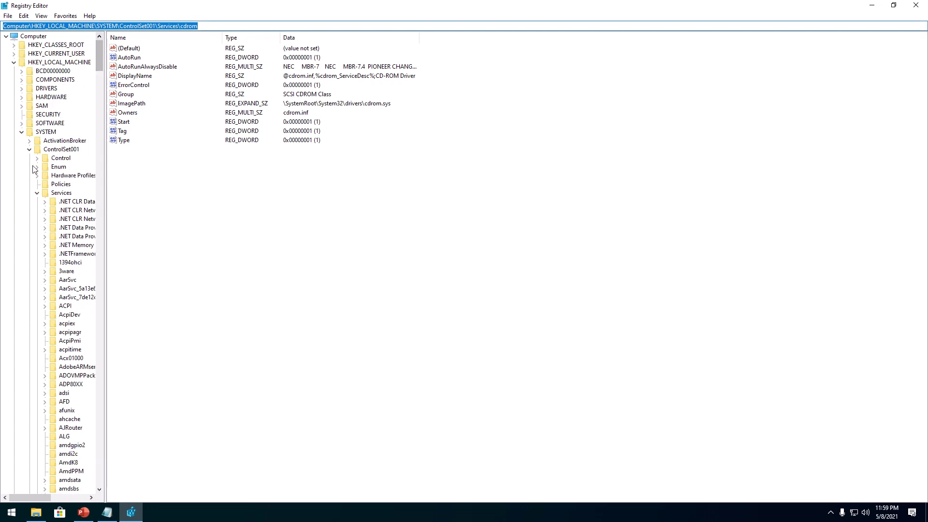
left_click(32, 176)
left_click(38, 193)
left_click(29, 150)
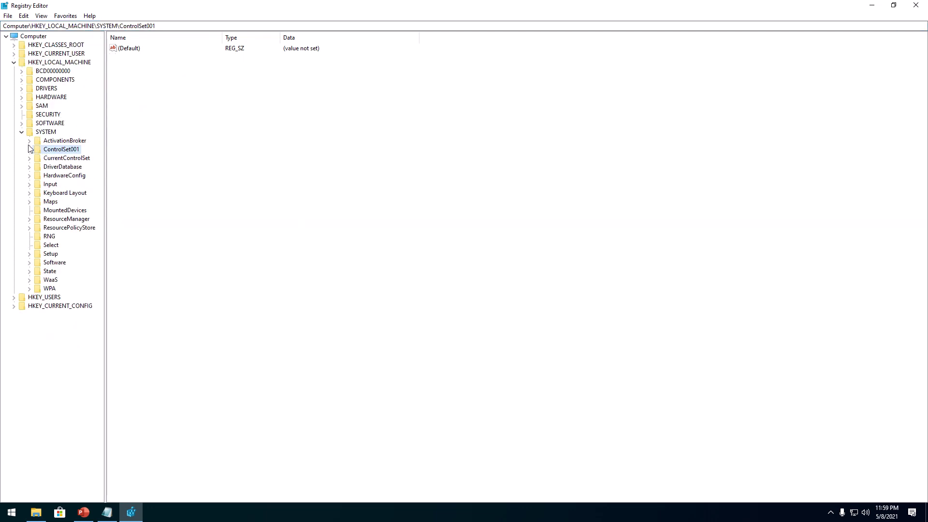
left_click(22, 132)
left_click(7, 36)
double_click(20, 39)
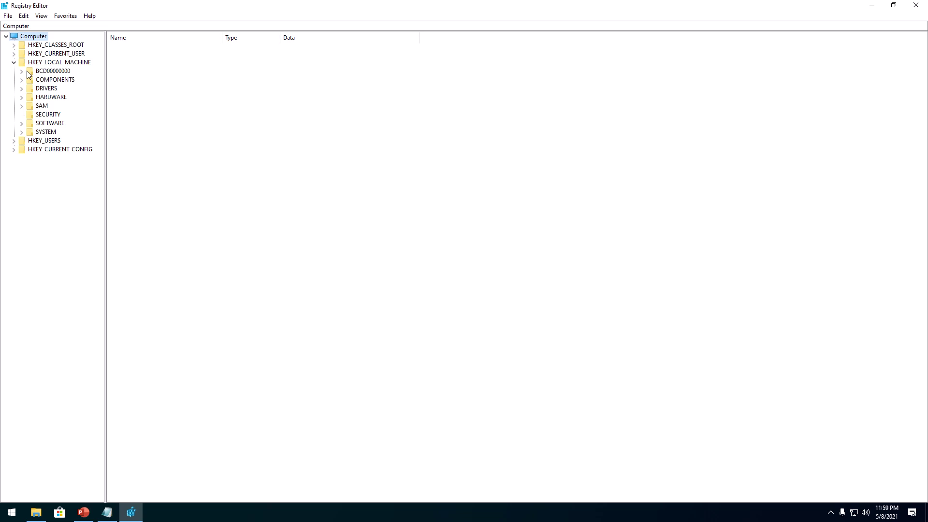
Expand the registry tree through HKEY_LOCAL_MACHINE, SYSTEM and ControlSet001 down to the Services key's subkeys.
left_click(13, 62)
double_click(64, 63)
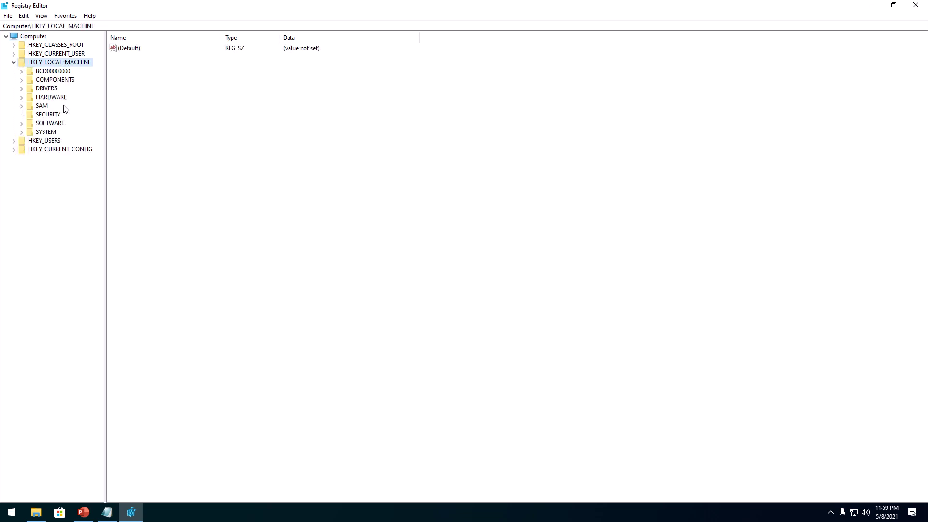
double_click(43, 134)
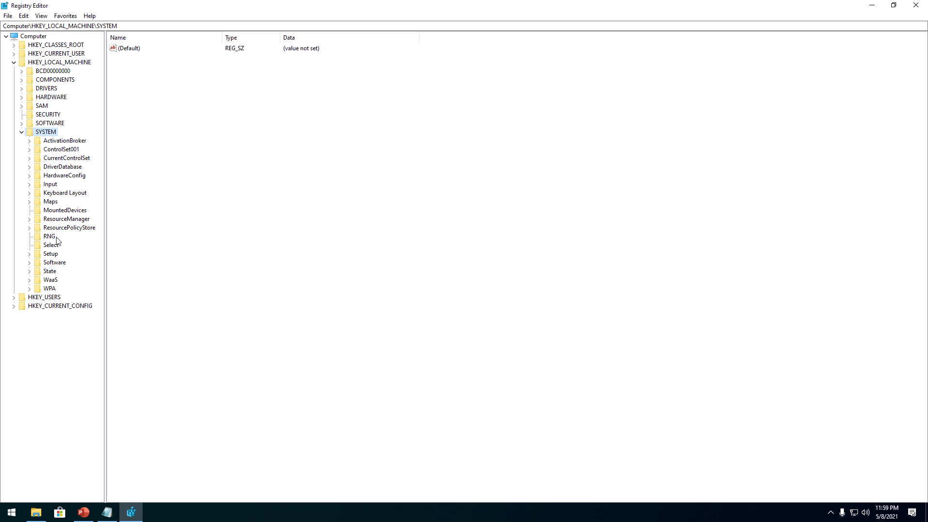
double_click(63, 150)
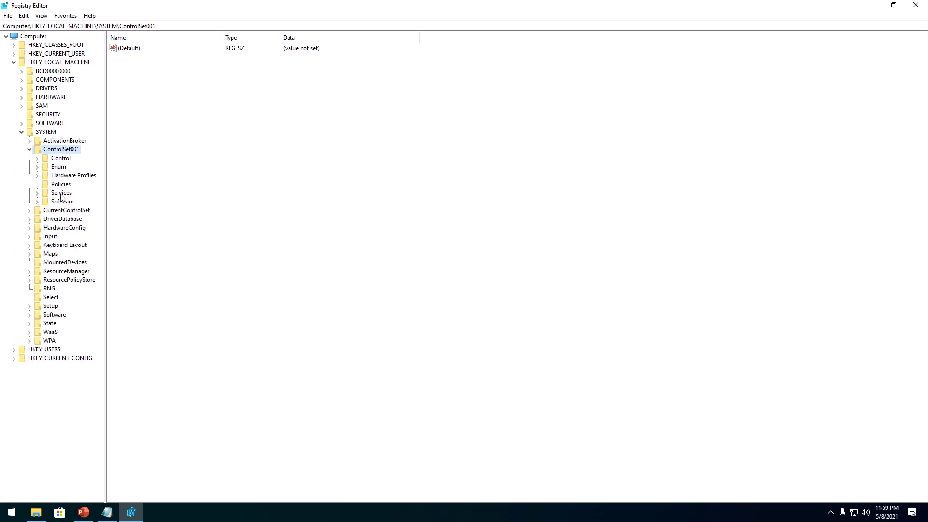
double_click(61, 194)
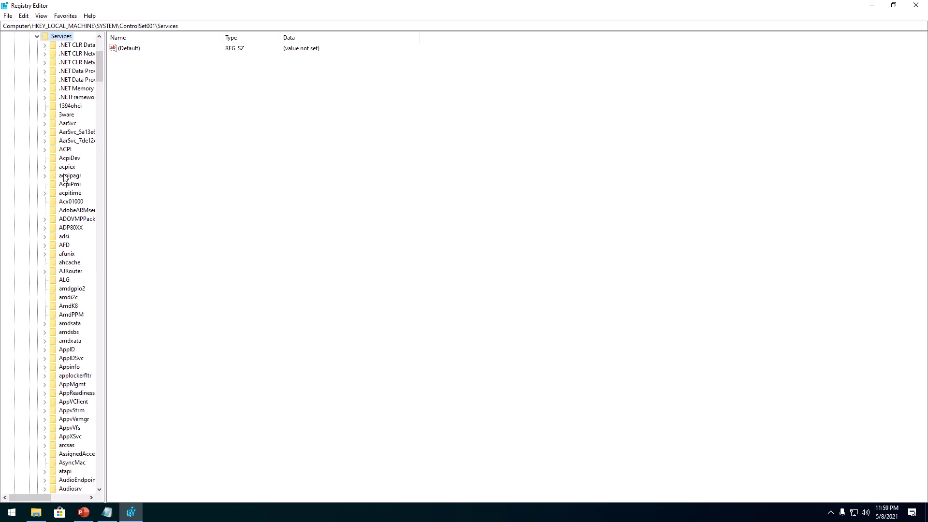
Find the cdrom key among the Services subkeys, jumping to "cdfs" first, and select cdrom to list its values.
left_click(65, 177)
type("cdfs")
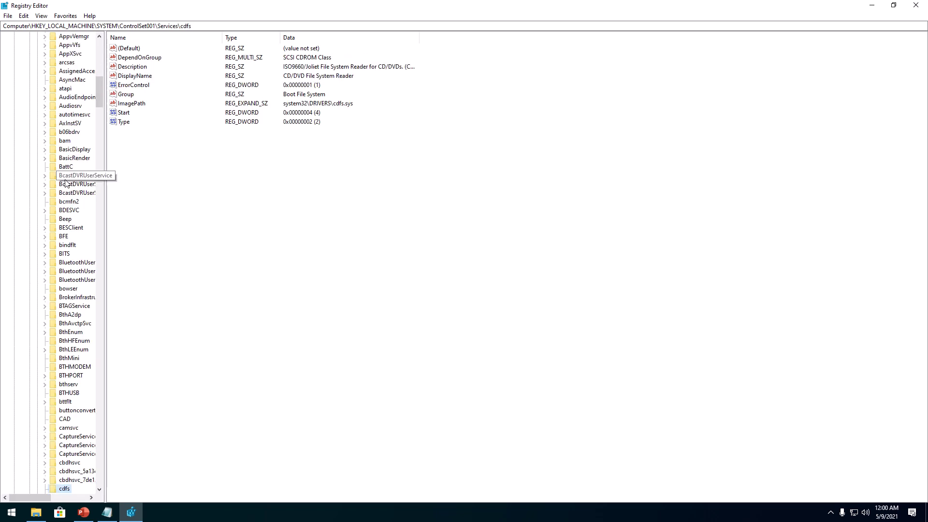
scroll(68, 186, "down", 2)
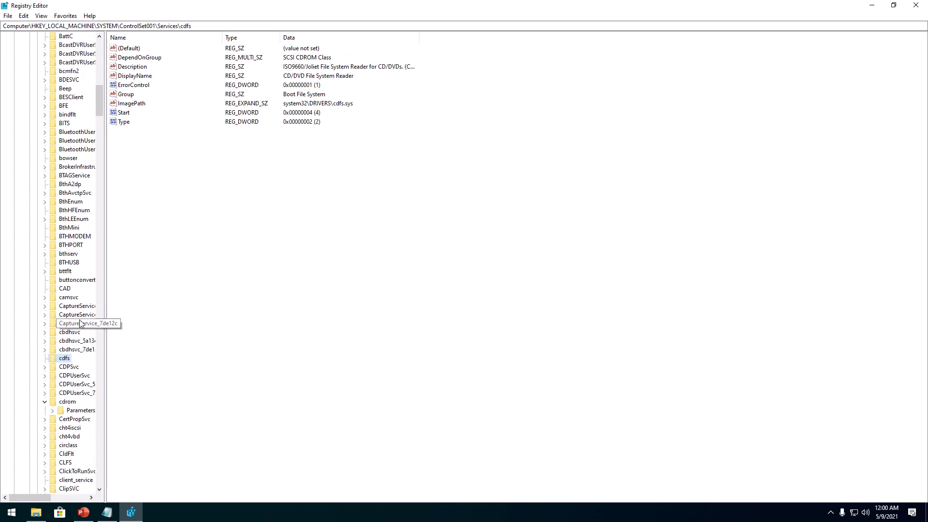
left_click(71, 402)
key("Tab")
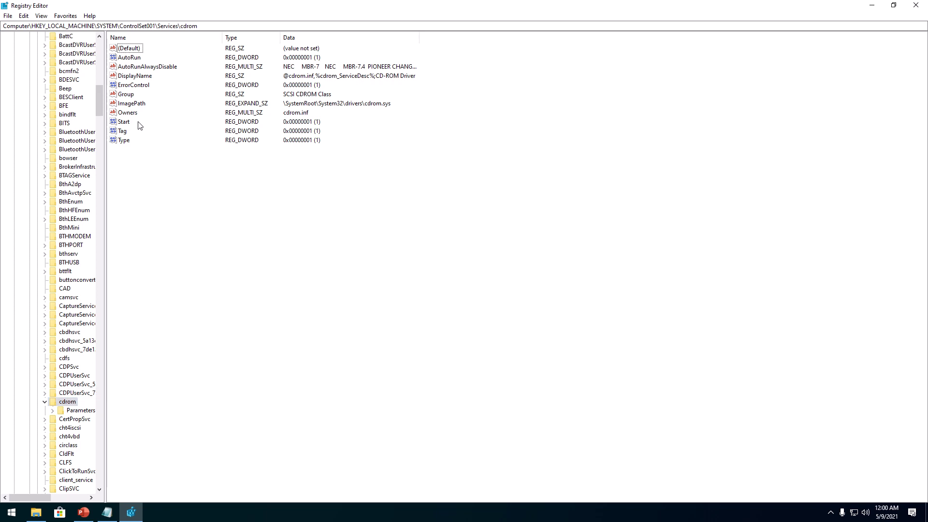
Set the cdrom key's Start value to 4 and close Registry Editor.
double_click(127, 122)
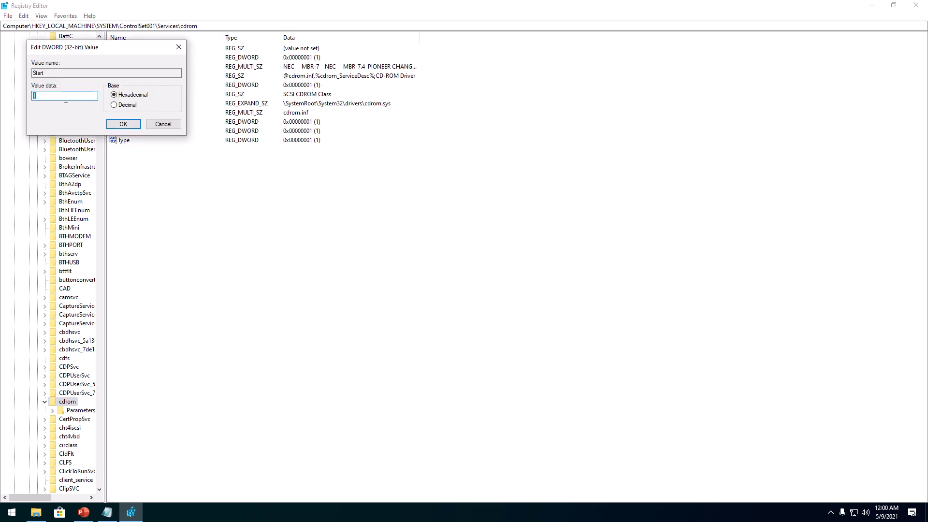
left_click(123, 124)
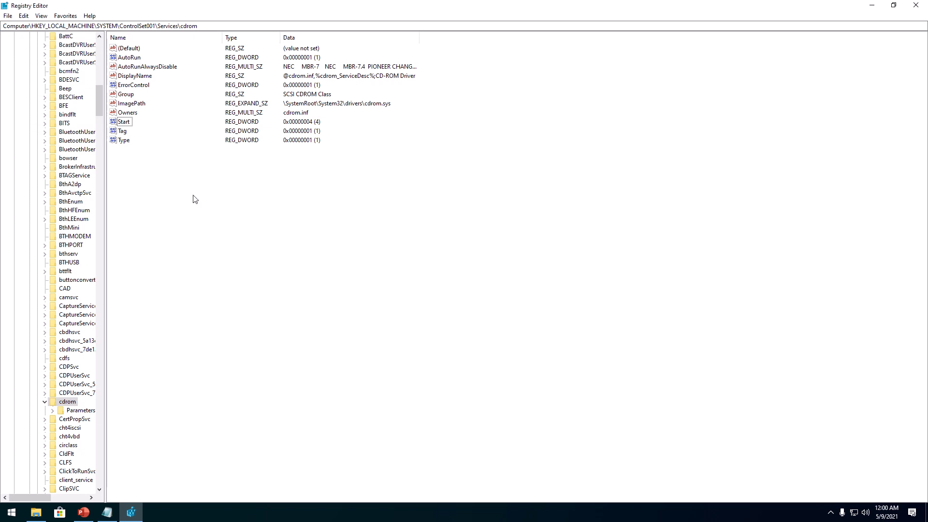
left_click(916, 5)
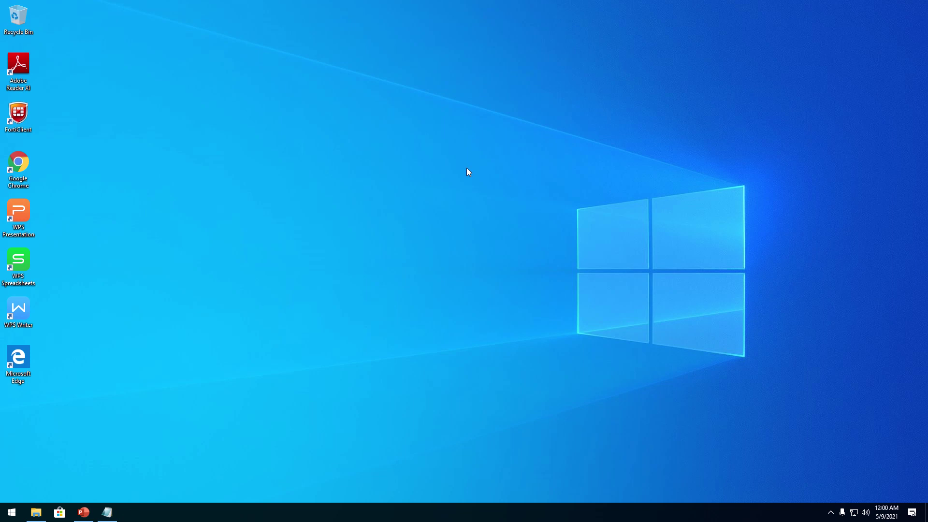